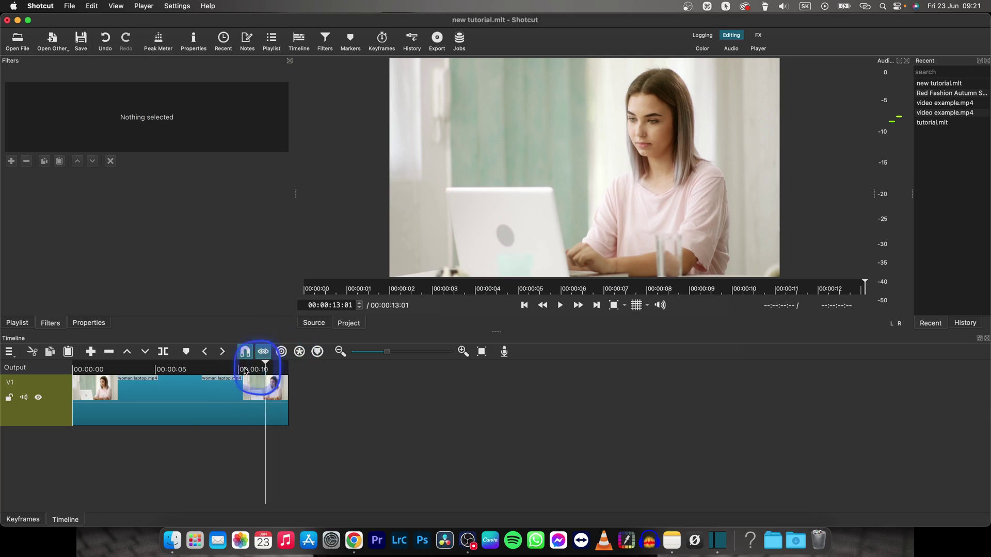
- Add audio track A1 below the video track from the timeline's Track Operations menu
drag(289, 368, 97, 369)
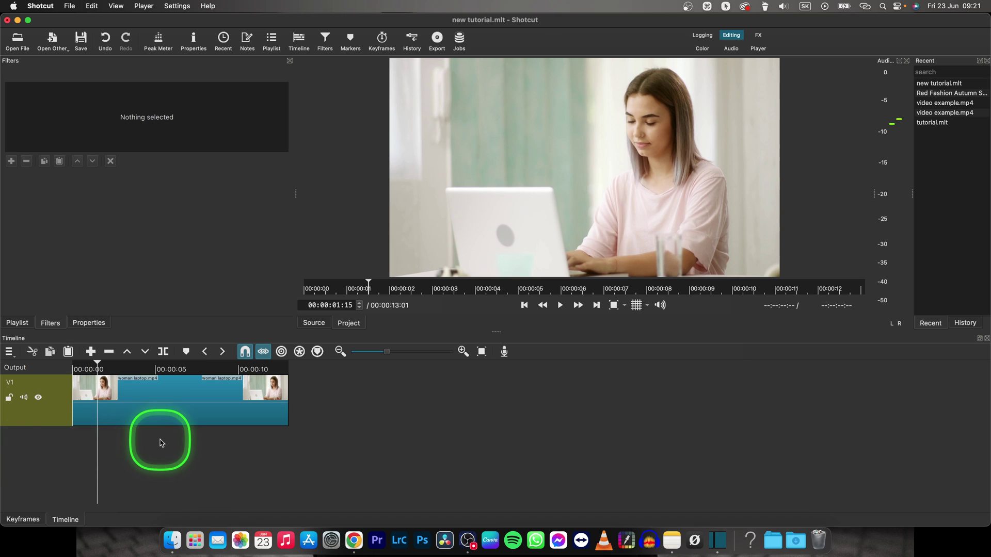
right_click(161, 443)
mouse_move(202, 446)
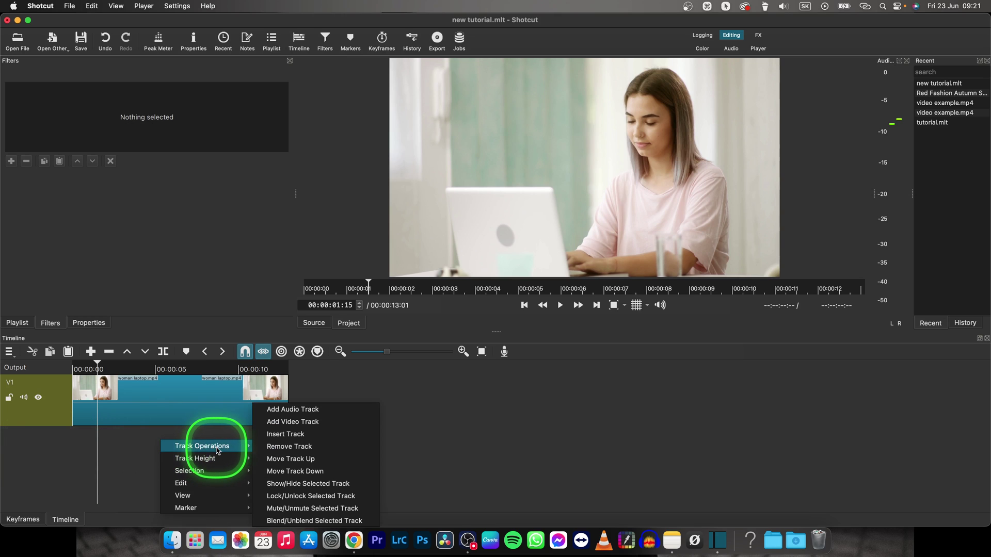
click(300, 411)
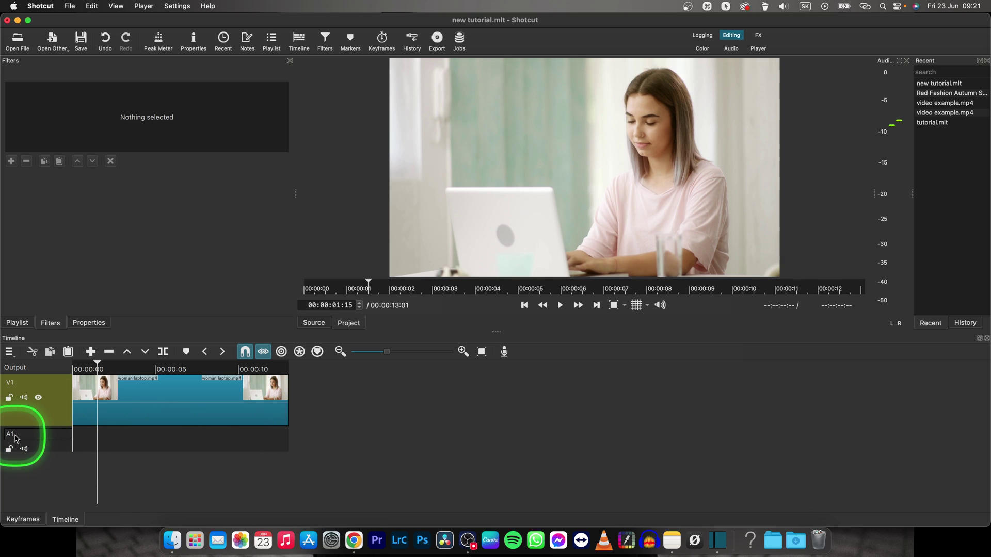
click(138, 441)
- Drop 'Balynt - Believe (Vlog No Copyright Music).mp3' from Finder onto A1, aligned to the timeline start
key(super+Tab)
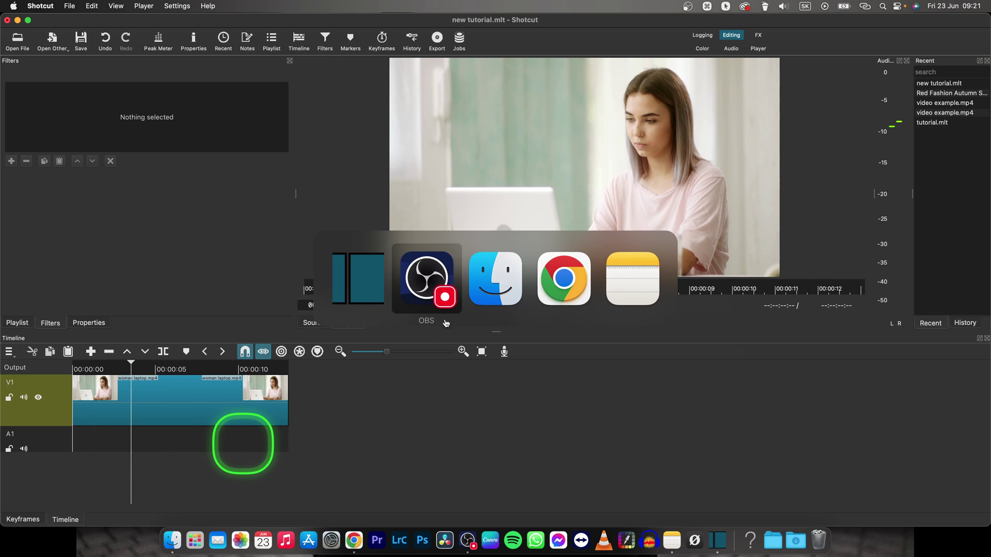
mouse_move(638, 187)
mouse_down()
mouse_move(184, 467)
mouse_move(93, 442)
mouse_up()
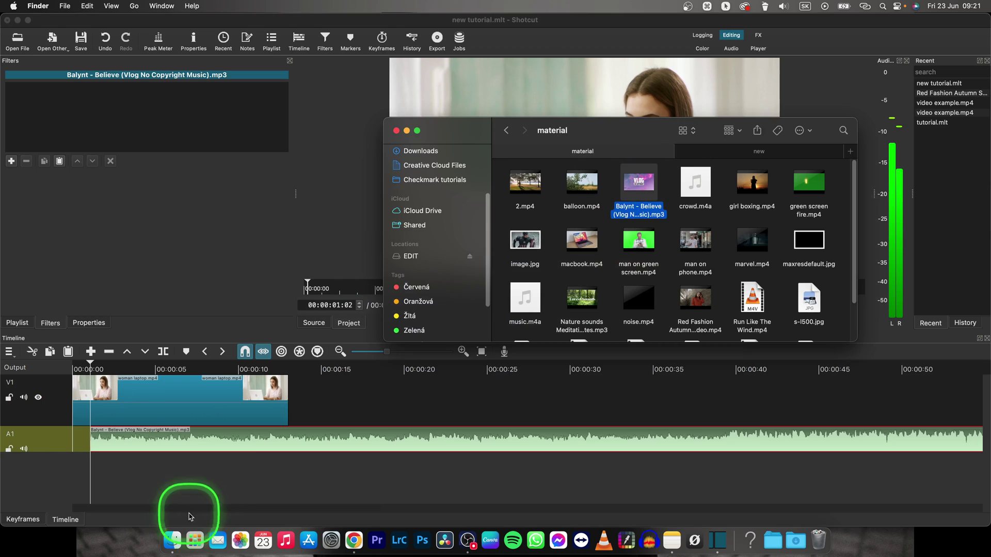
click(251, 447)
drag(250, 447, 233, 446)
click(267, 486)
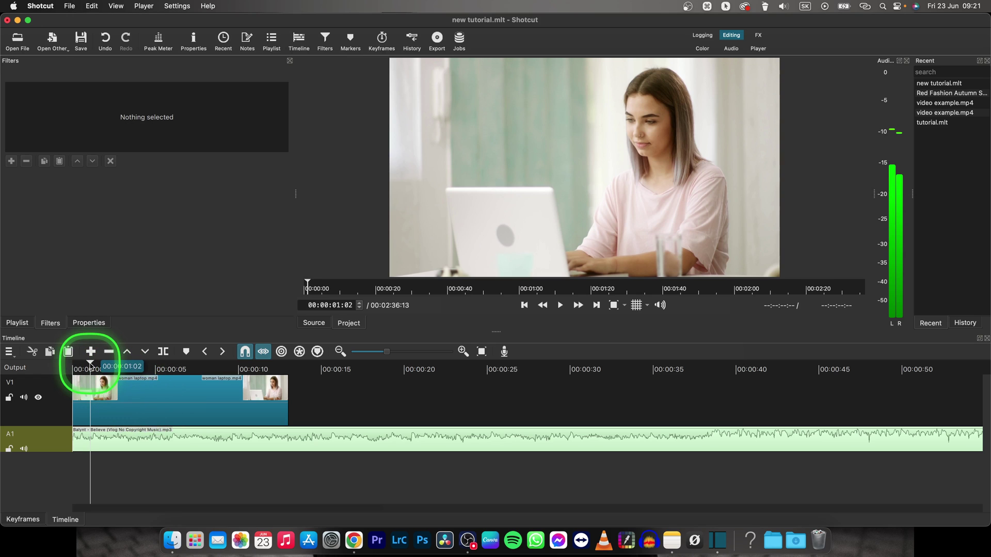
- Attach a Gain / Volume filter to the Balynt music clip, leaving its level at 0 dB
click(118, 439)
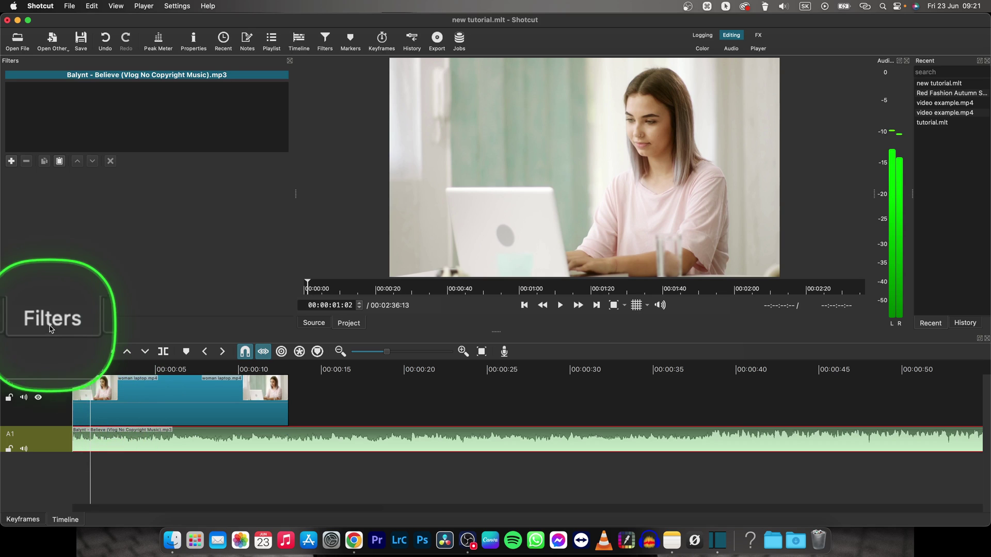
click(12, 161)
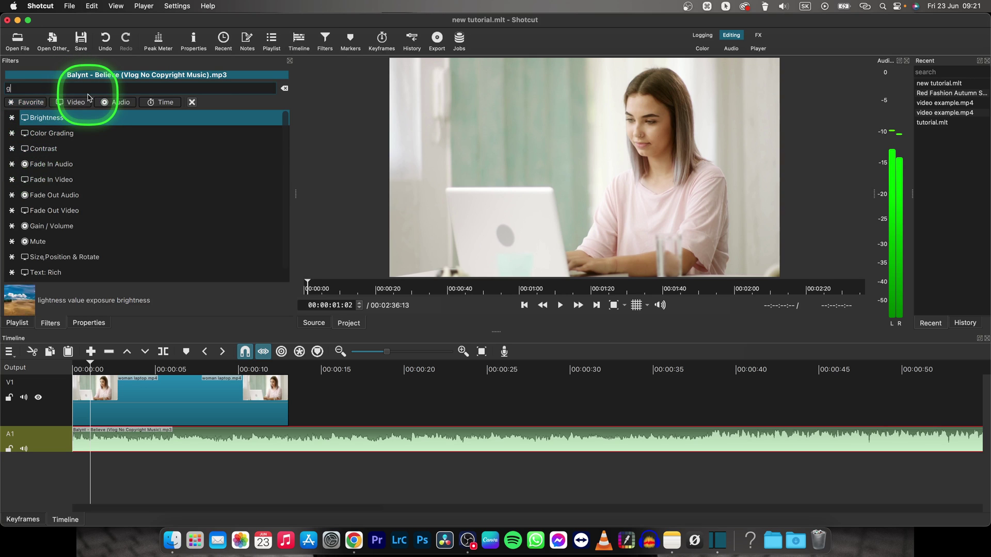
text(gain)
click(62, 133)
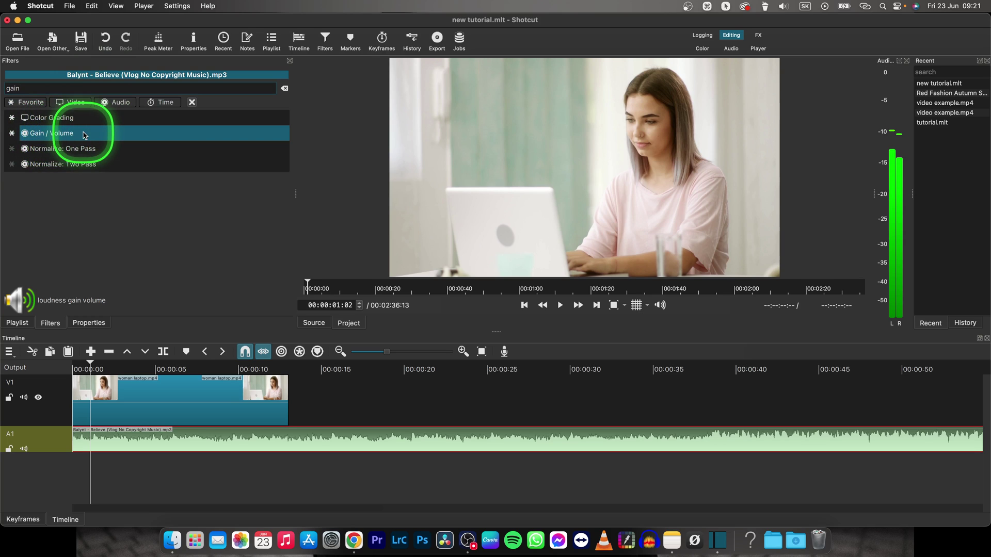
double_click(83, 135)
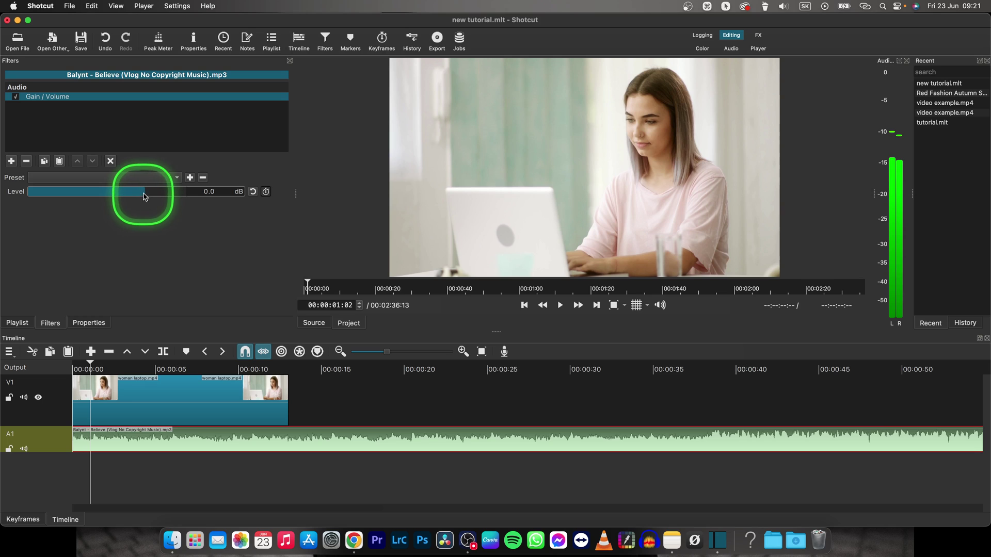
drag(144, 195, 141, 194)
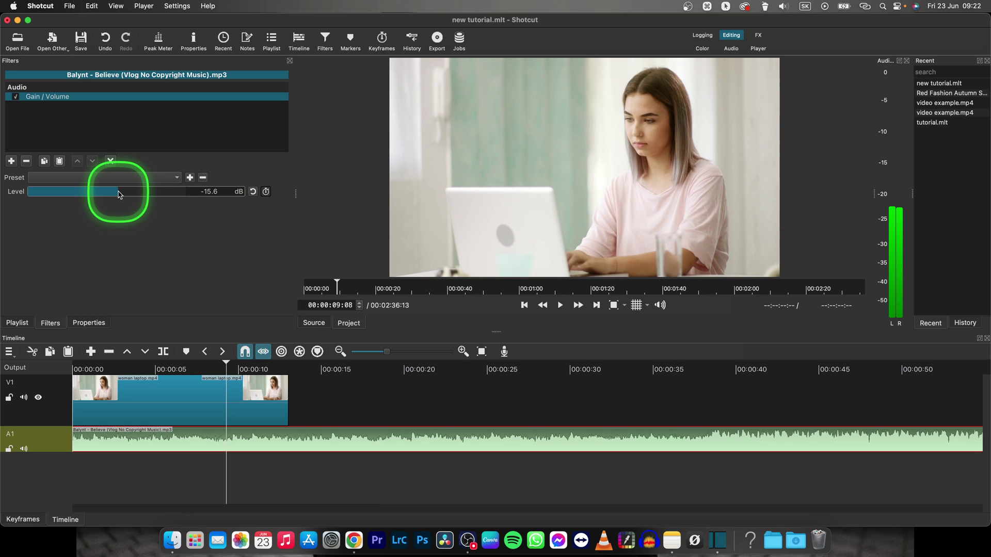
drag(119, 194, 121, 194)
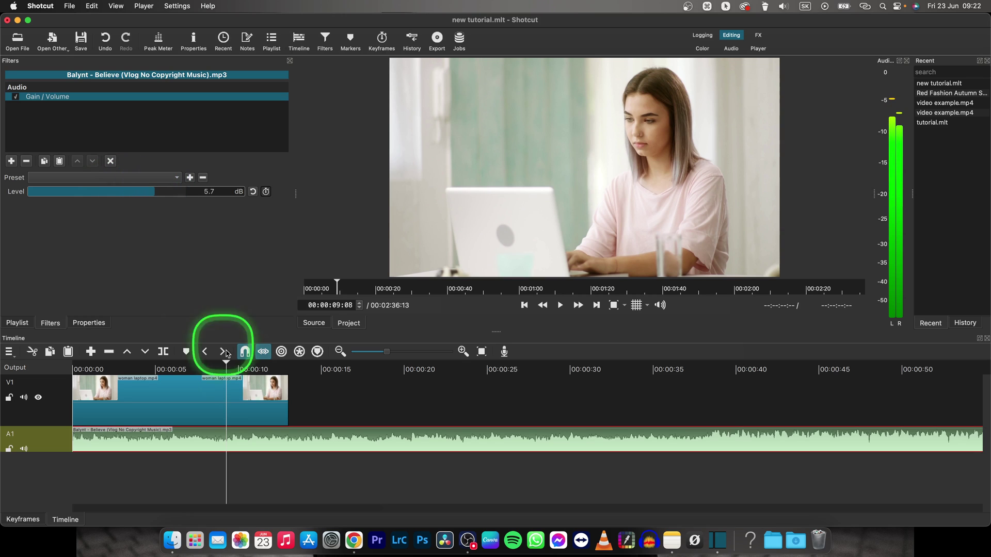
drag(225, 370, 179, 372)
key(space)
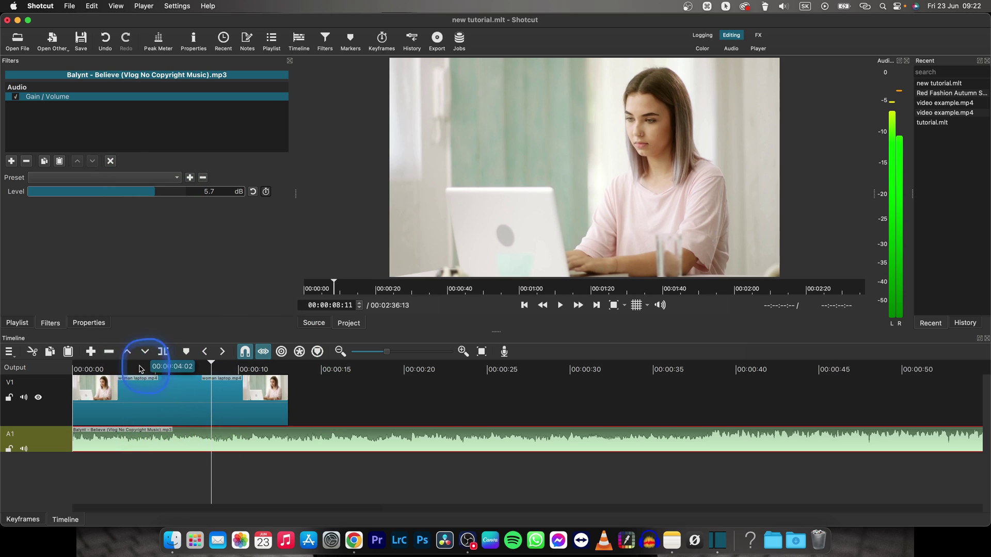
click(89, 379)
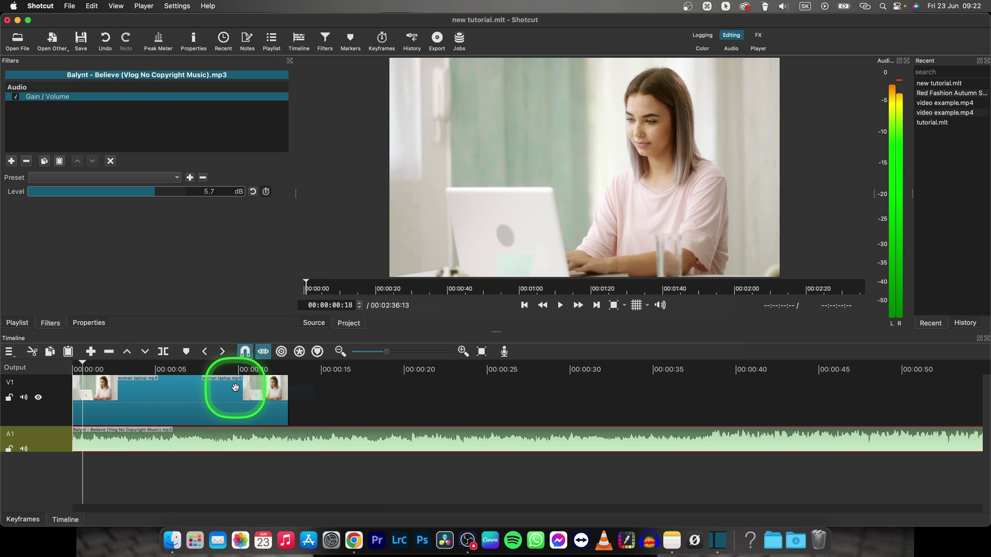
- Reset the music gain to 0 dB and split the A1 clip at 00:00:02:17
click(253, 192)
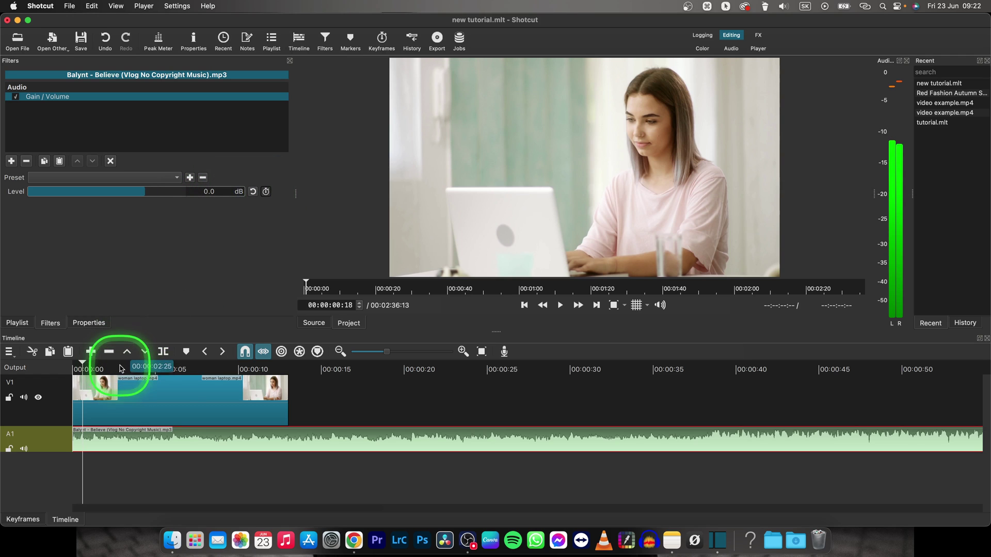
key(Home)
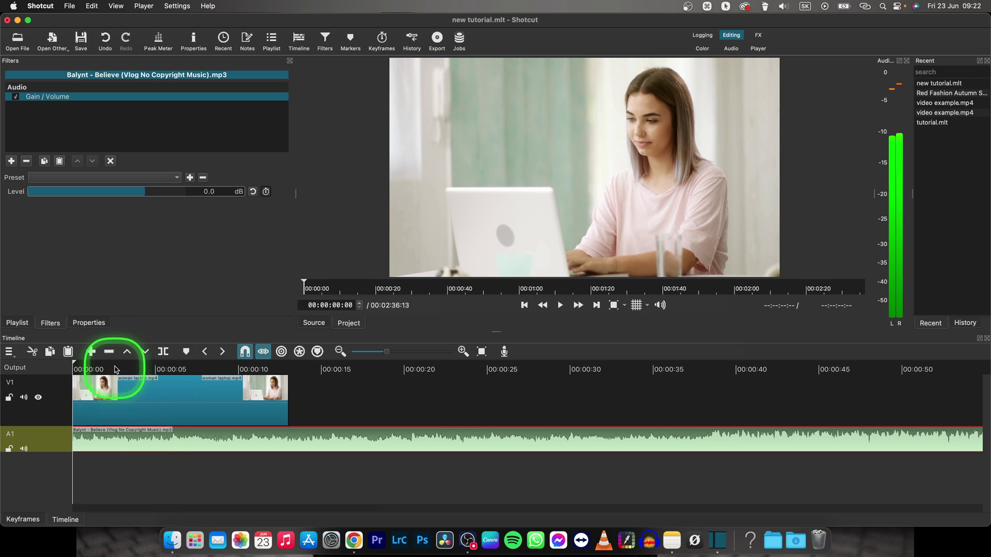
click(117, 367)
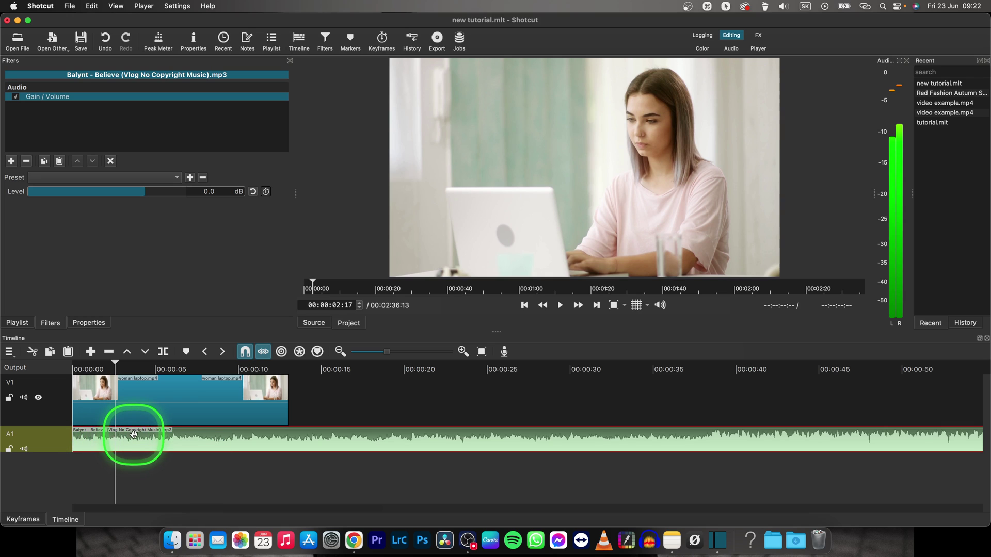
click(163, 351)
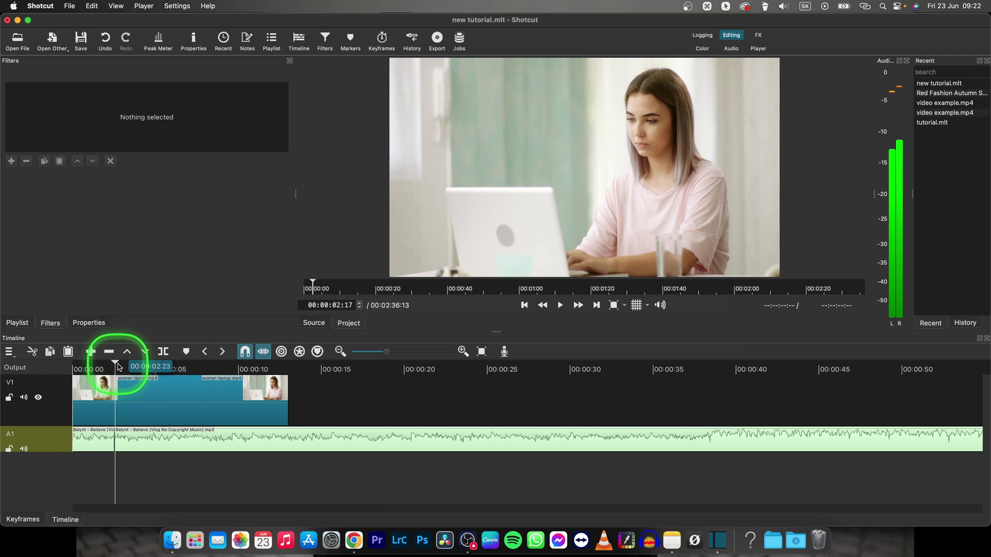
- Split the music again at 00:00:07:28 and select the middle clip
click(223, 352)
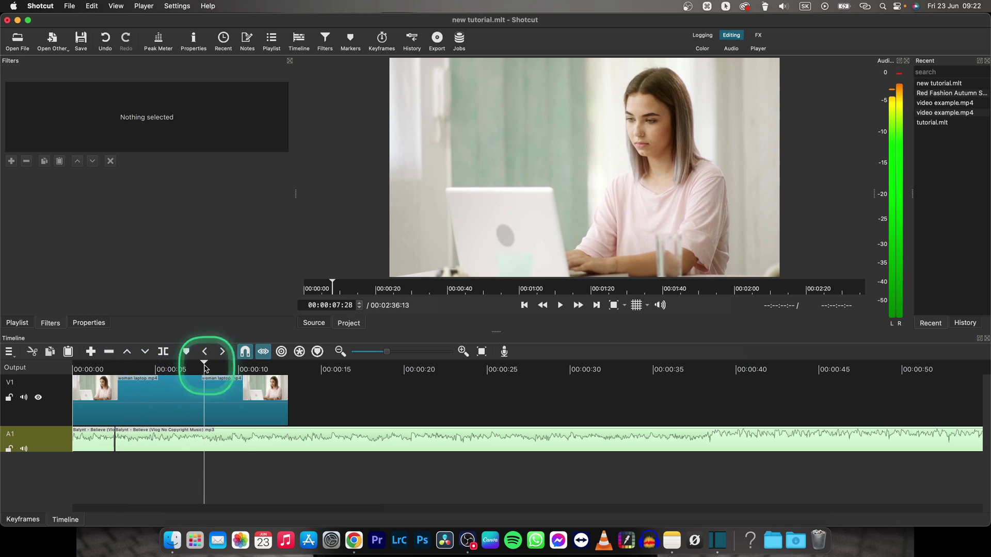
click(232, 446)
click(164, 352)
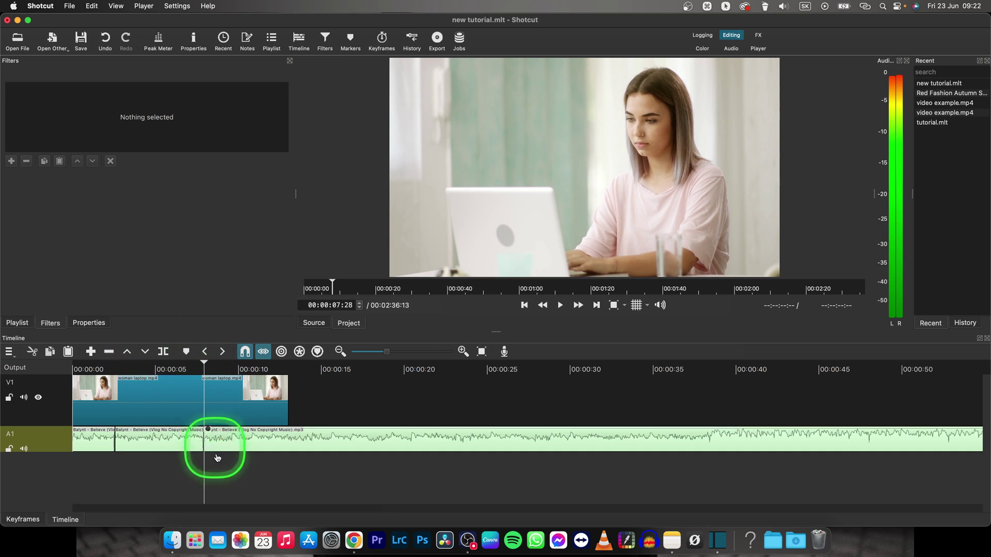
click(155, 368)
click(163, 443)
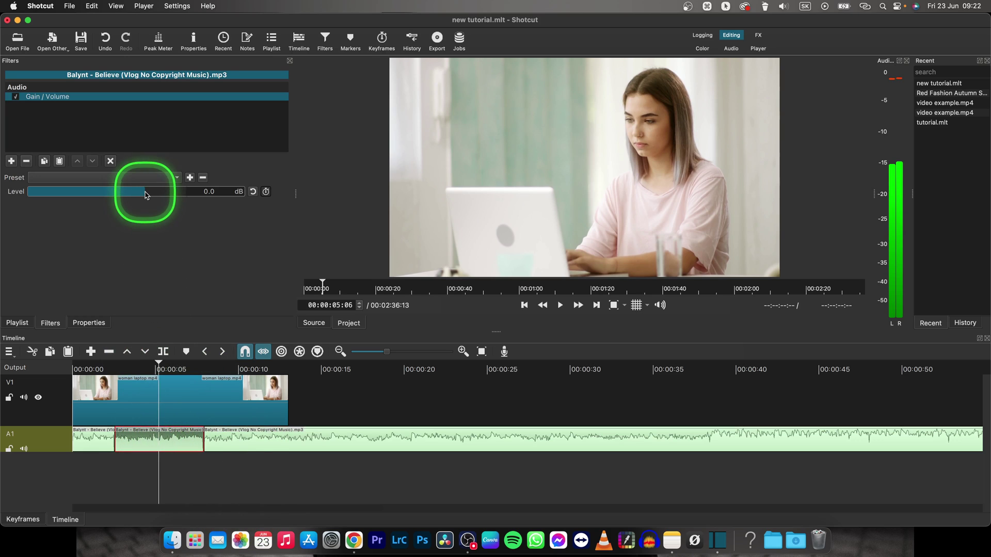
- Raise the middle music clip's Gain / Volume level to 14 dB
drag(145, 192, 150, 194)
click(95, 369)
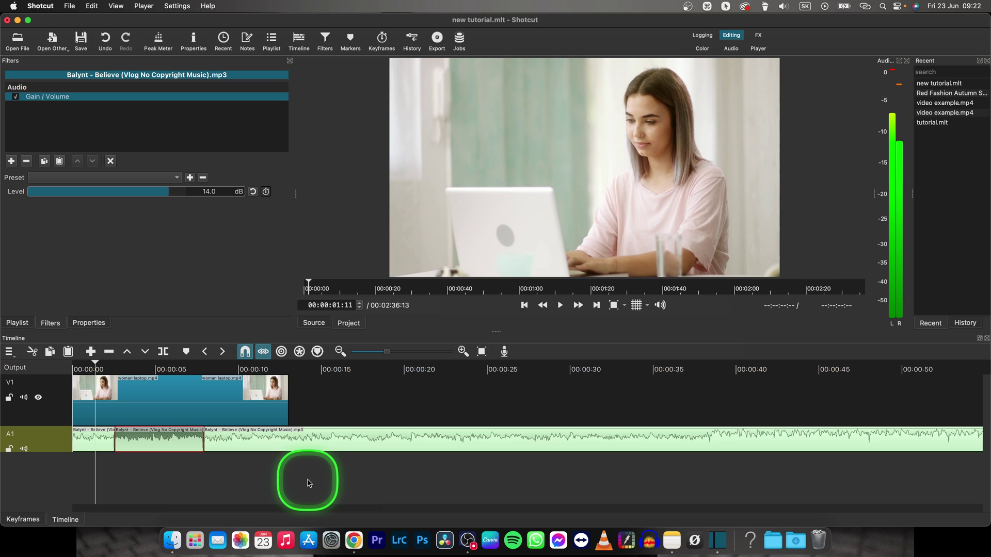
key(space)
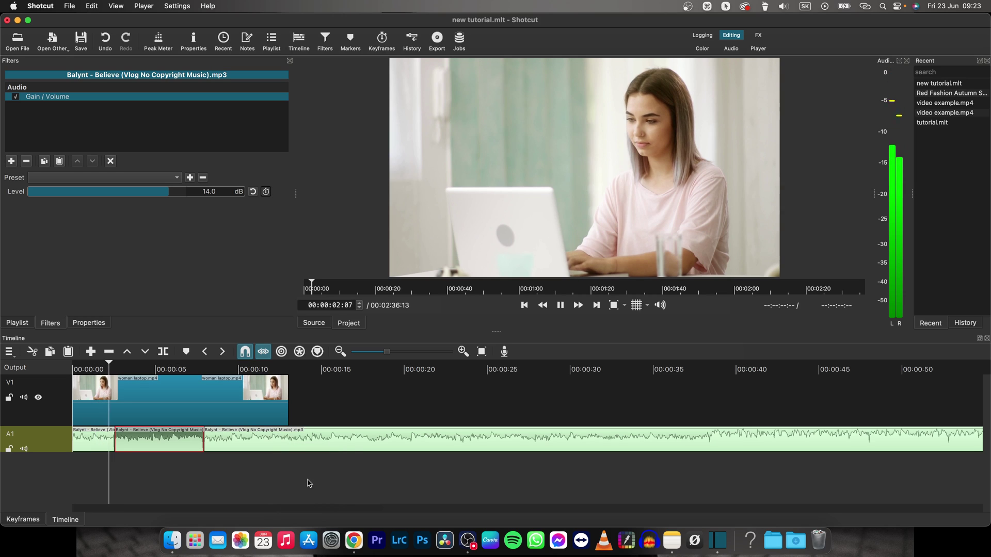